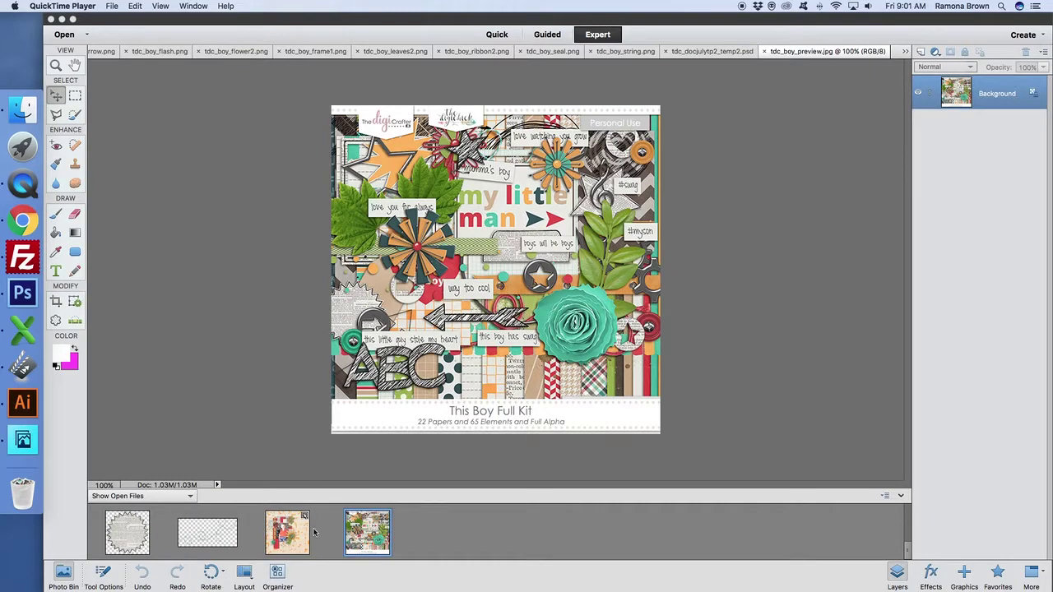
Bring the lined ALL BOY journal card to the front from the Photo Bin
{"action": "scroll", "coordinate": [335, 533], "scroll_direction": "up", "scroll_amount": 2}
{"action": "scroll", "coordinate": [336, 533], "scroll_direction": "up", "scroll_amount": 2}
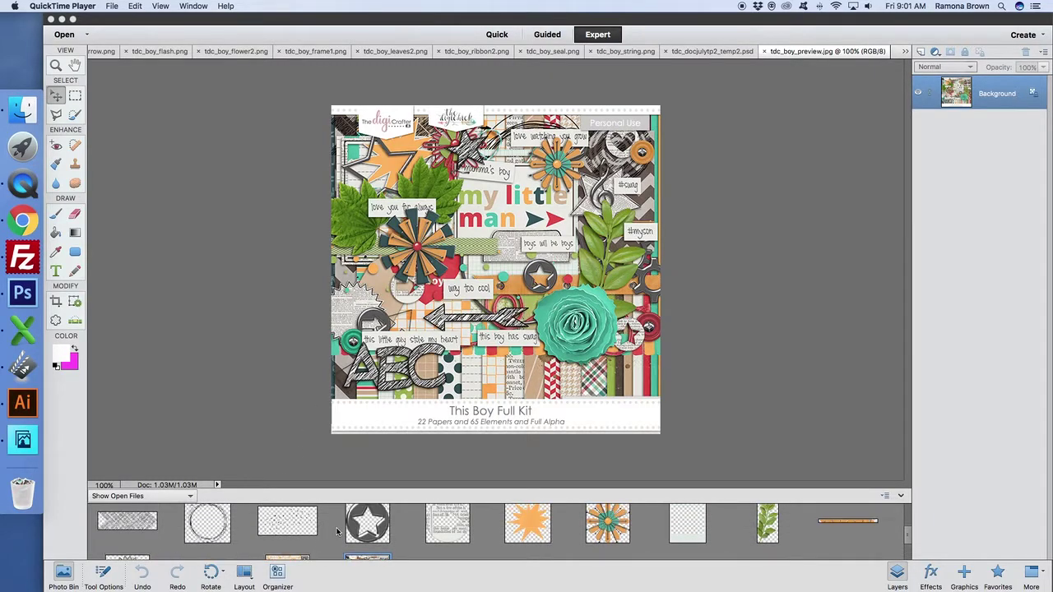
{"action": "scroll", "coordinate": [335, 534], "scroll_direction": "up", "scroll_amount": 3}
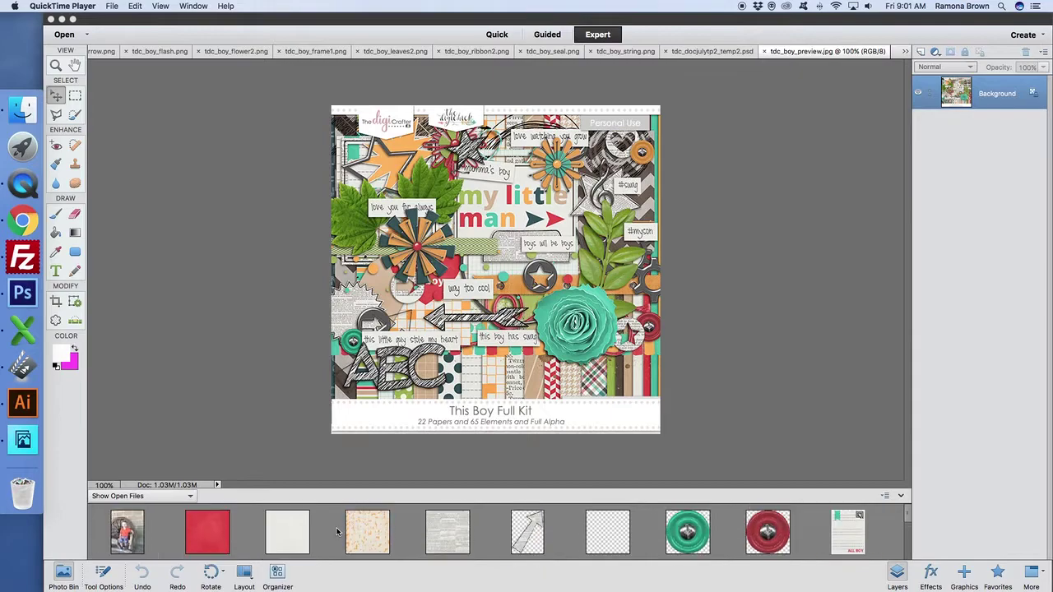
{"action": "left_click", "coordinate": [837, 531]}
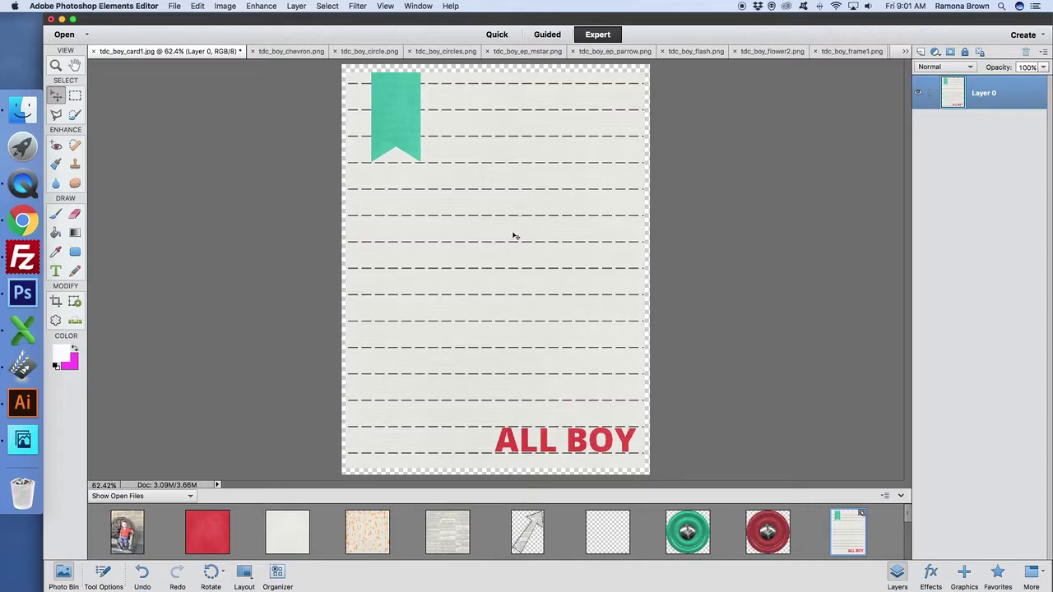
Open the chevron card file tdc_boy_card2.jpg
{"action": "left_click", "coordinate": [172, 7]}
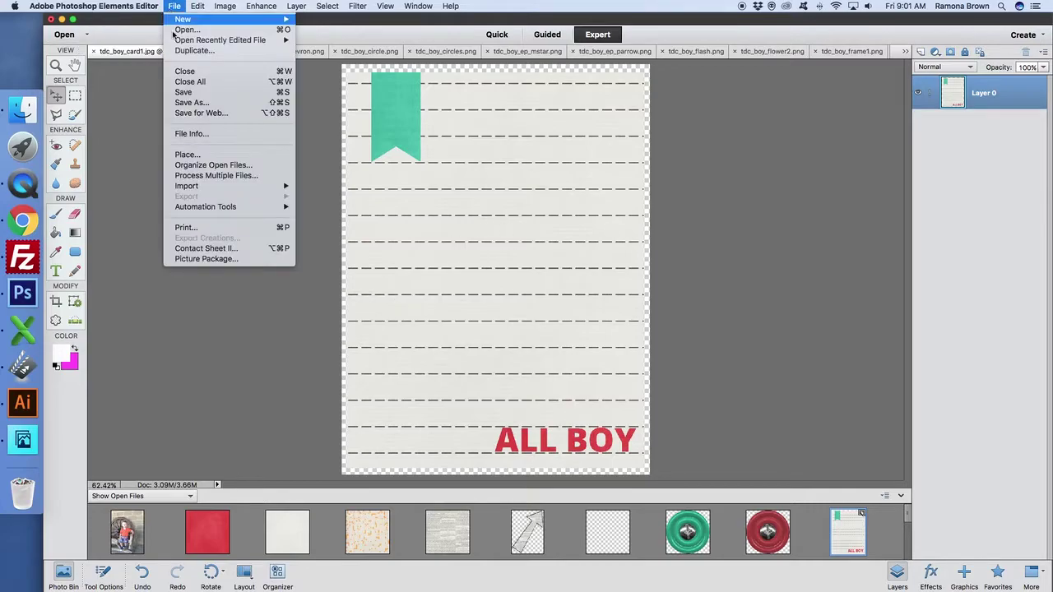
{"action": "left_click", "coordinate": [186, 29]}
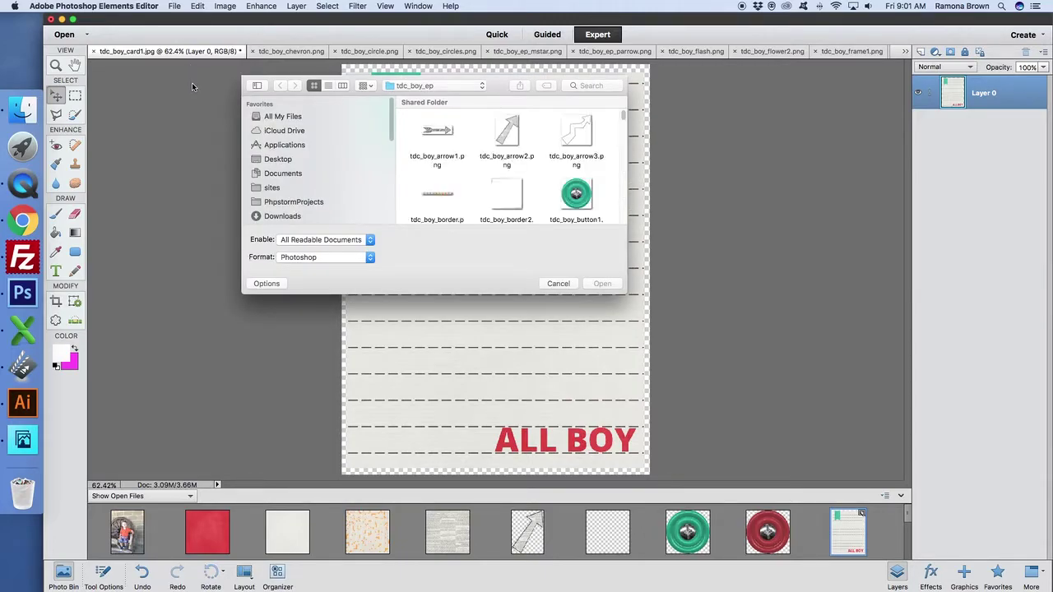
{"action": "scroll", "coordinate": [454, 144], "scroll_direction": "down", "scroll_amount": 1}
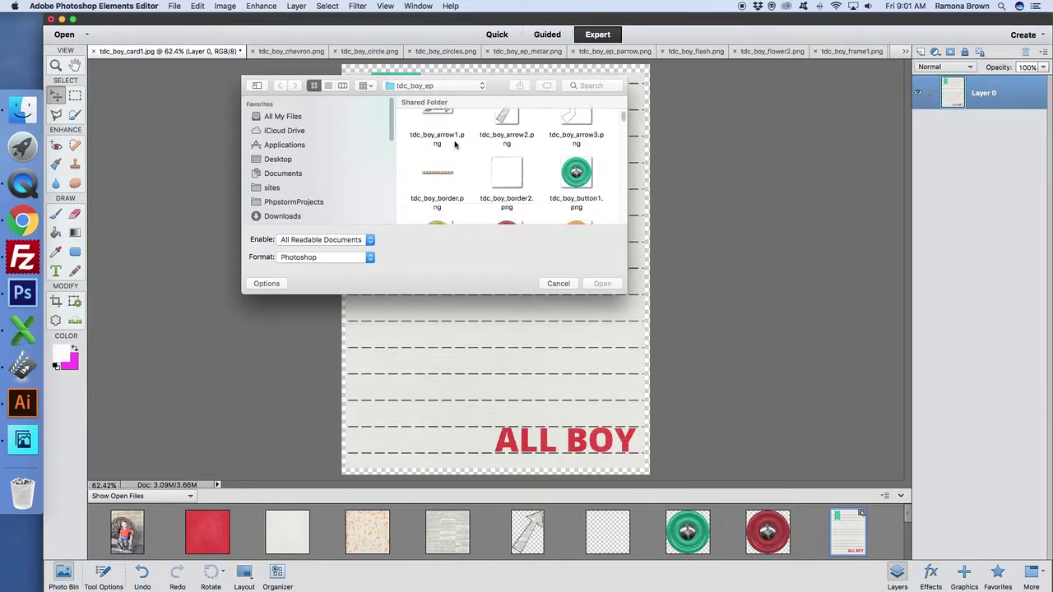
{"action": "scroll", "coordinate": [455, 144], "scroll_direction": "down", "scroll_amount": 10}
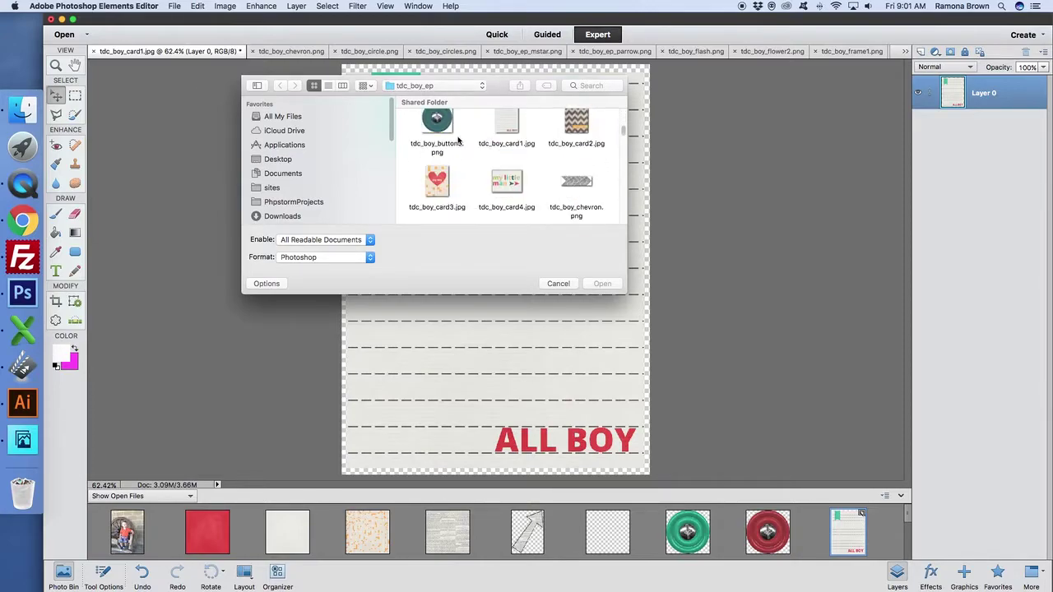
{"action": "scroll", "coordinate": [458, 141], "scroll_direction": "up", "scroll_amount": 3}
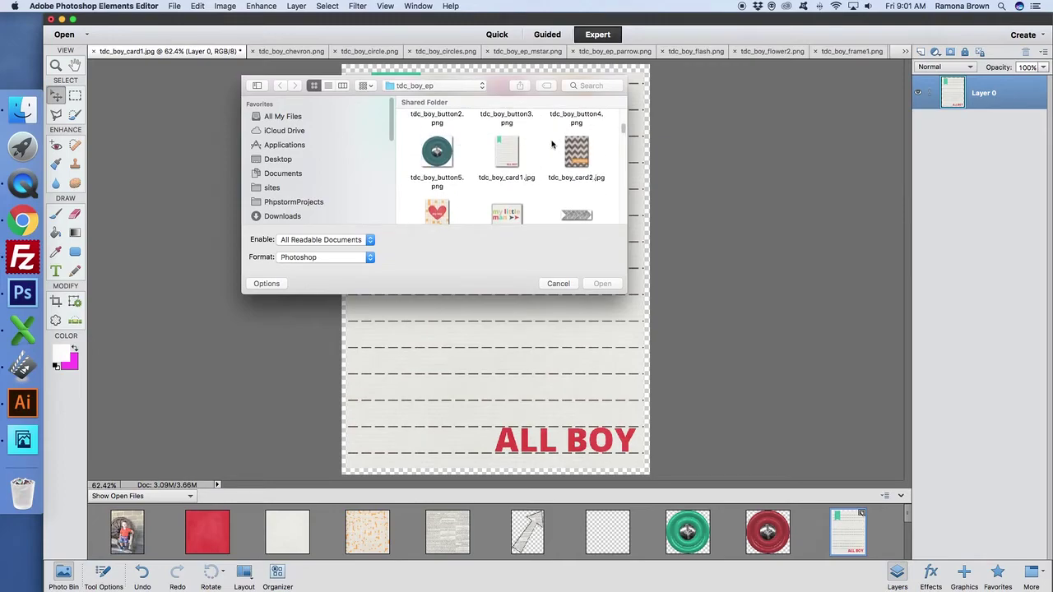
{"action": "left_click", "coordinate": [584, 148]}
{"action": "left_click", "coordinate": [605, 283]}
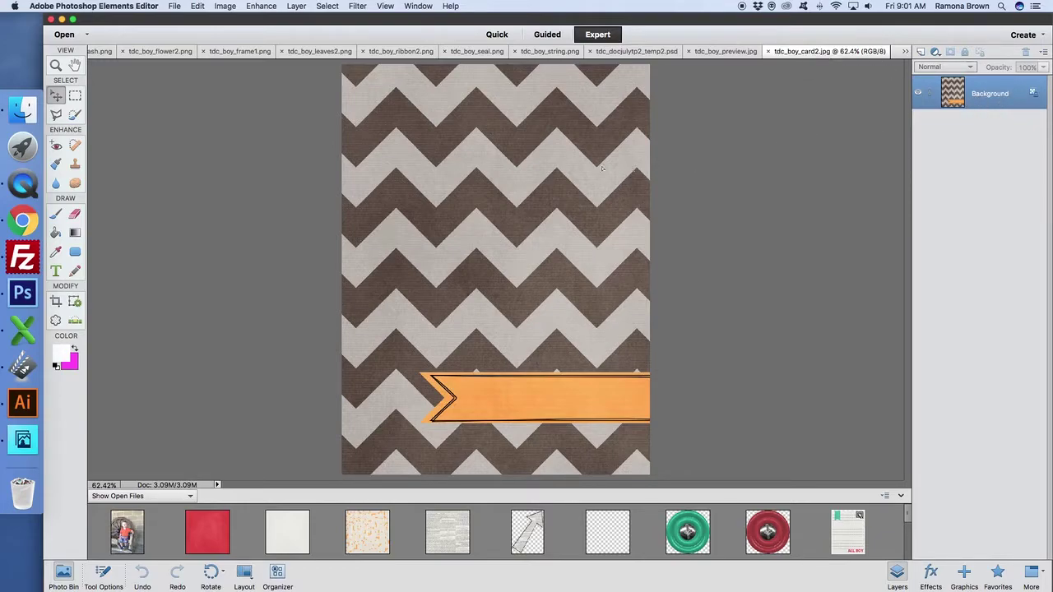
Convert the chevron card's locked Background into the movable layer Layer 0
{"action": "left_click", "coordinate": [631, 167]}
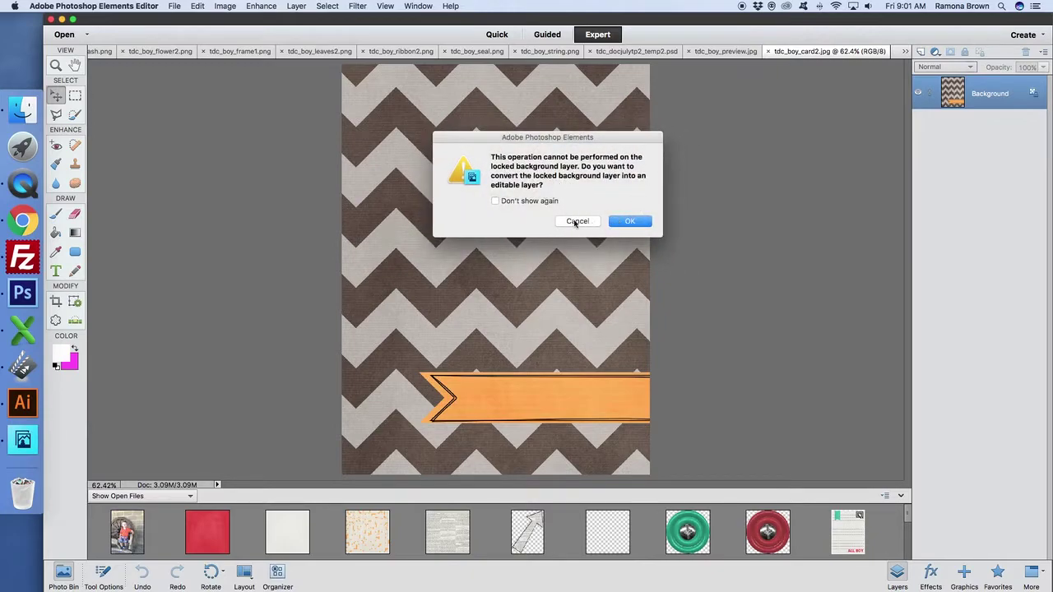
{"action": "left_click", "coordinate": [576, 221]}
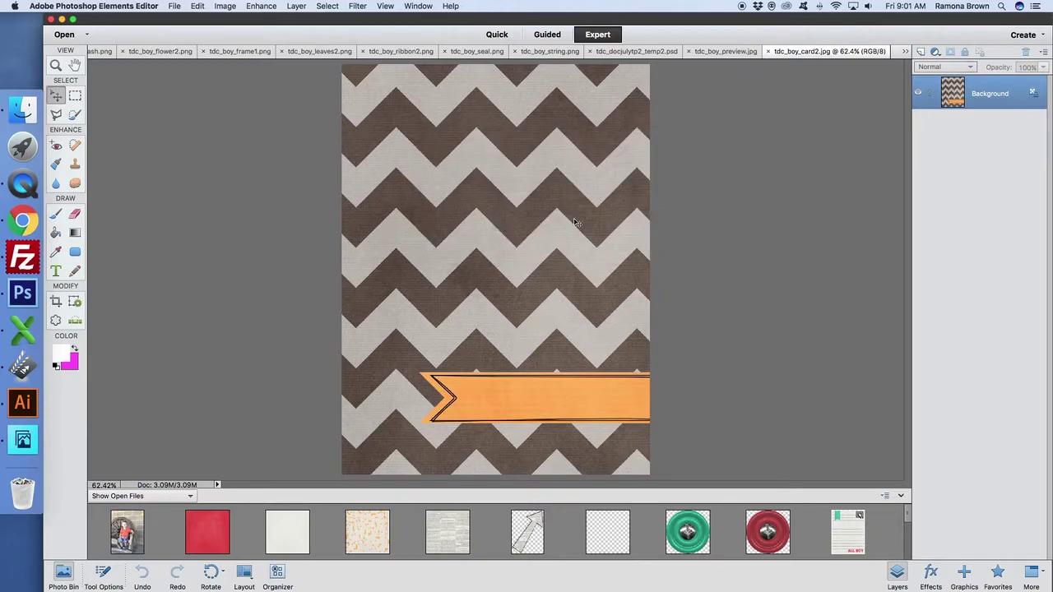
{"action": "double_click", "coordinate": [997, 99]}
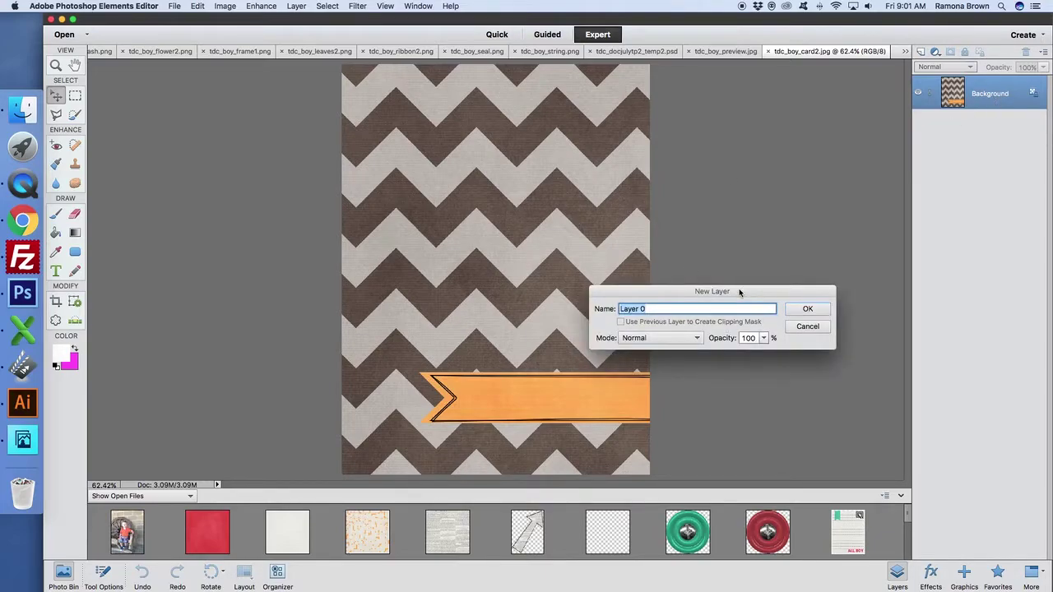
{"action": "left_click", "coordinate": [807, 310]}
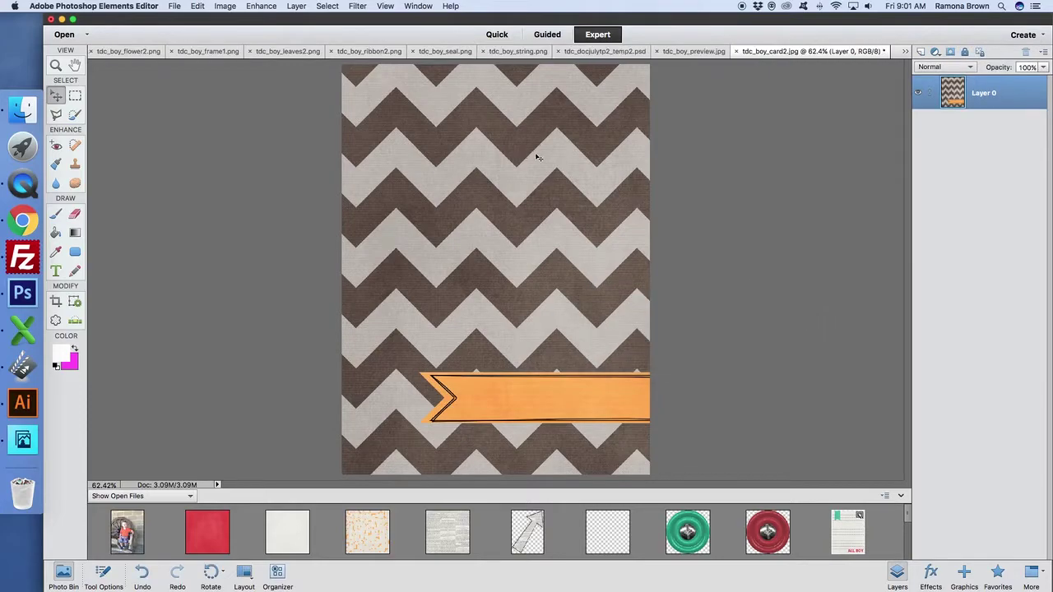
{"action": "mouse_move", "coordinate": [536, 157]}
{"action": "left_mouse_down"}
{"action": "mouse_move", "coordinate": [461, 169]}
{"action": "mouse_move", "coordinate": [536, 160]}
{"action": "left_mouse_up"}
Draw a white 50 px rounded rectangle across the full chevron card, then hide it
{"action": "left_click", "coordinate": [74, 252]}
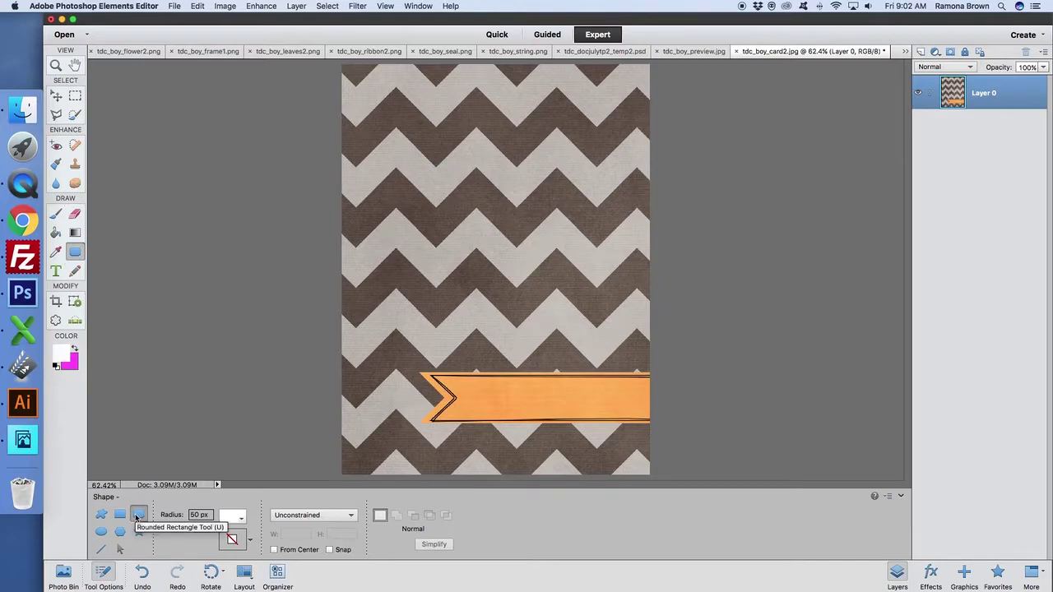
{"action": "left_click", "coordinate": [137, 517]}
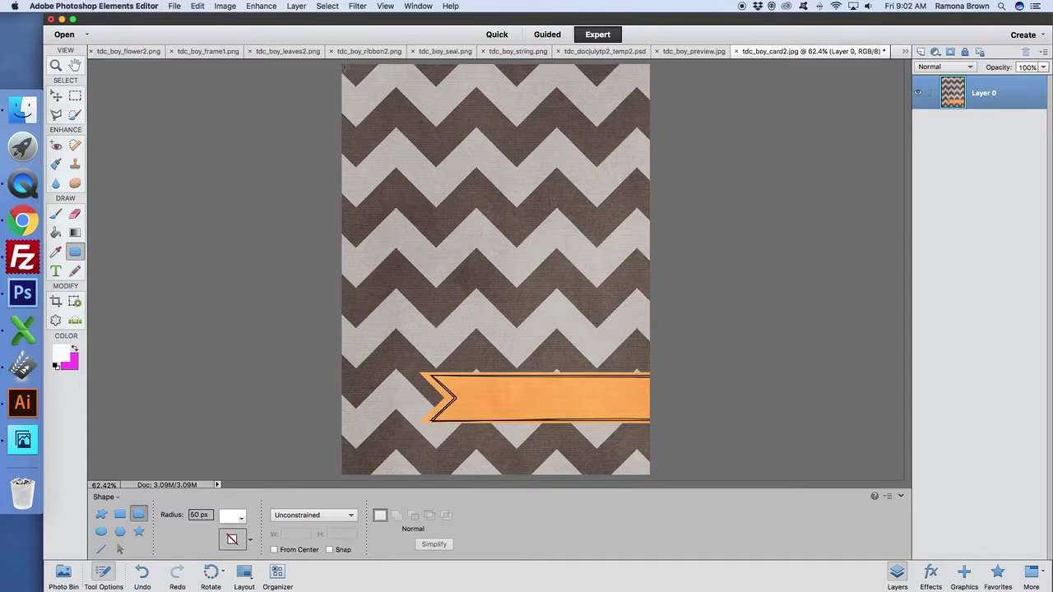
{"action": "left_click_drag", "start_coordinate": [344, 68], "coordinate": [648, 472]}
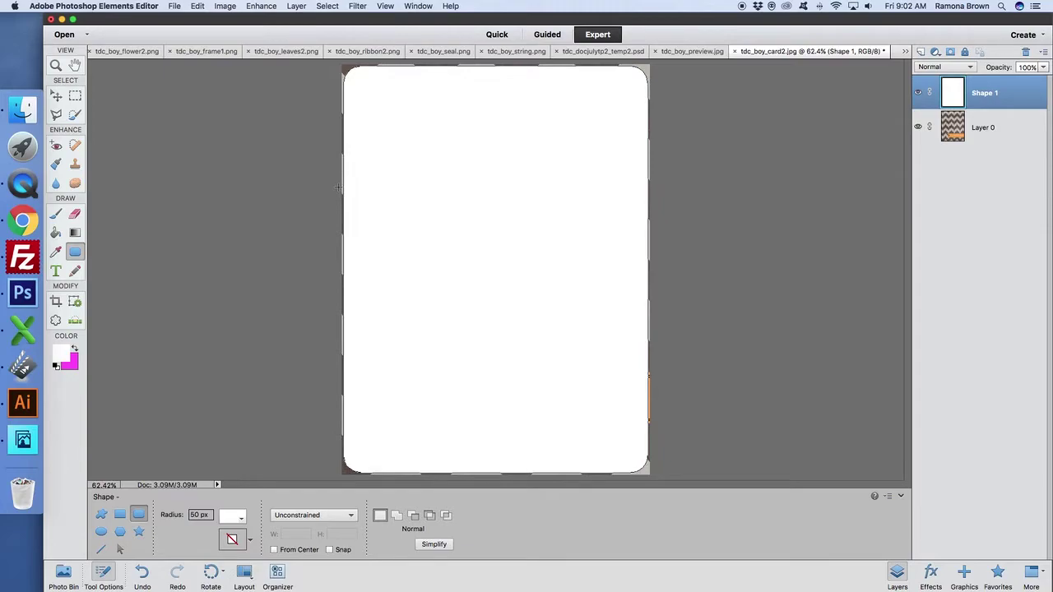
{"action": "left_click", "coordinate": [920, 93]}
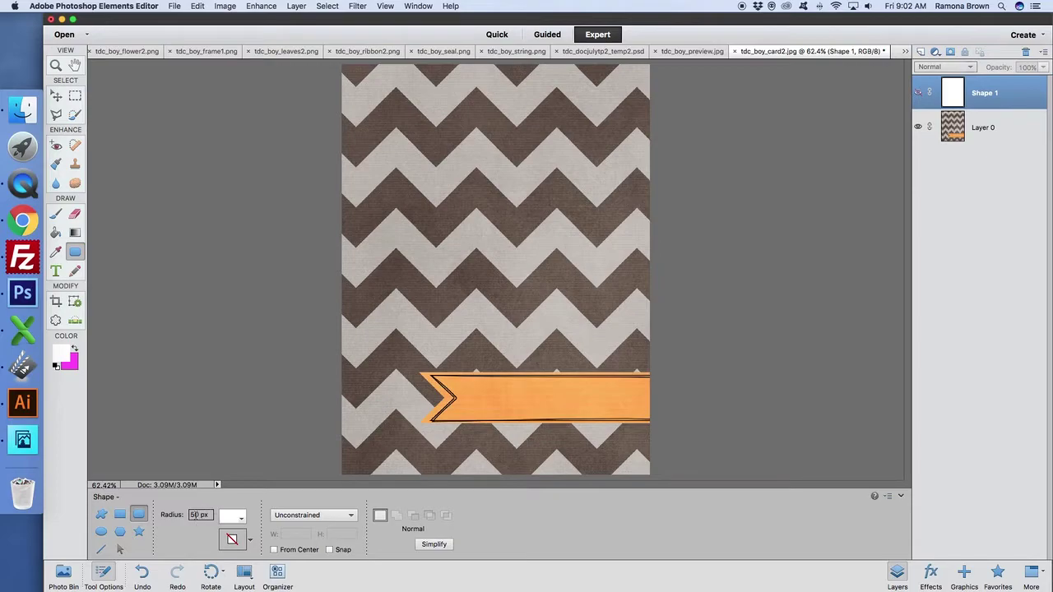
Draw a second full-card rounded rectangle with 30 px corners and compare it with the first
{"action": "double_click", "coordinate": [192, 515]}
{"action": "type", "text": "30"}
{"action": "left_click_drag", "start_coordinate": [343, 65], "coordinate": [650, 474]}
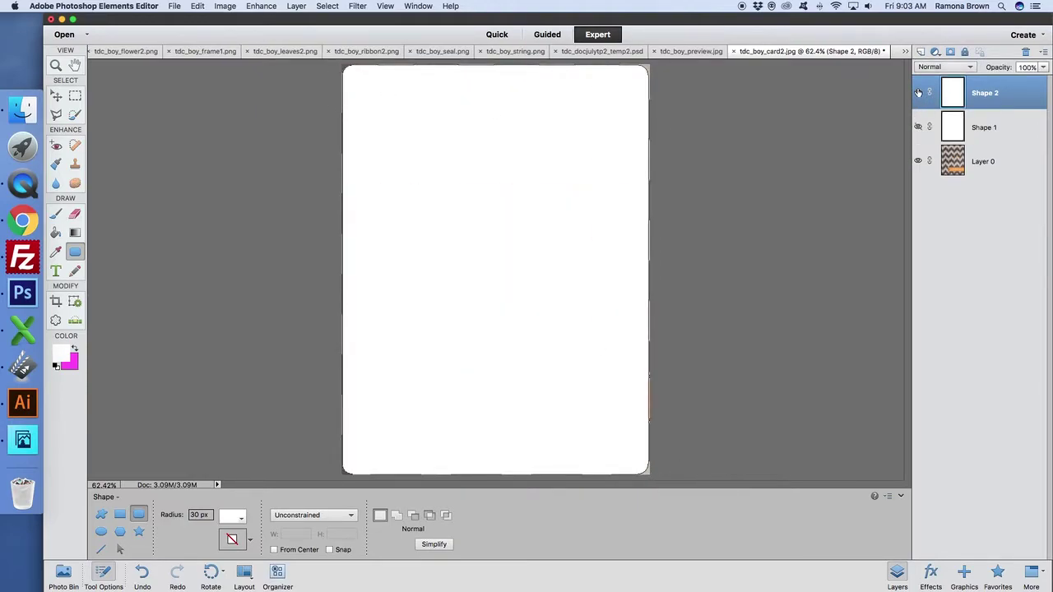
{"action": "left_click", "coordinate": [919, 93]}
{"action": "left_click", "coordinate": [918, 127]}
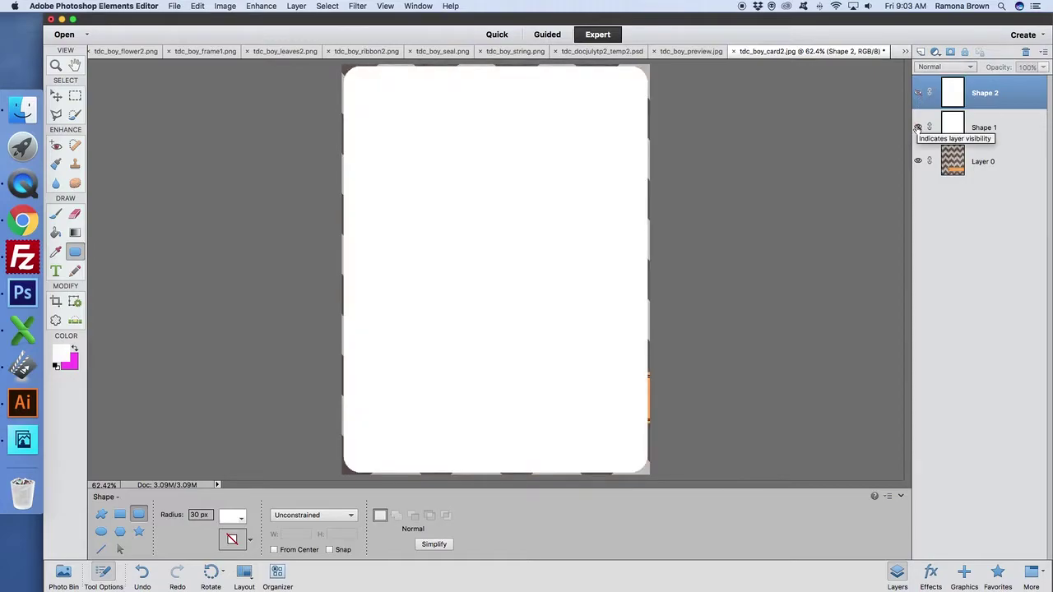
{"action": "left_click", "coordinate": [918, 128]}
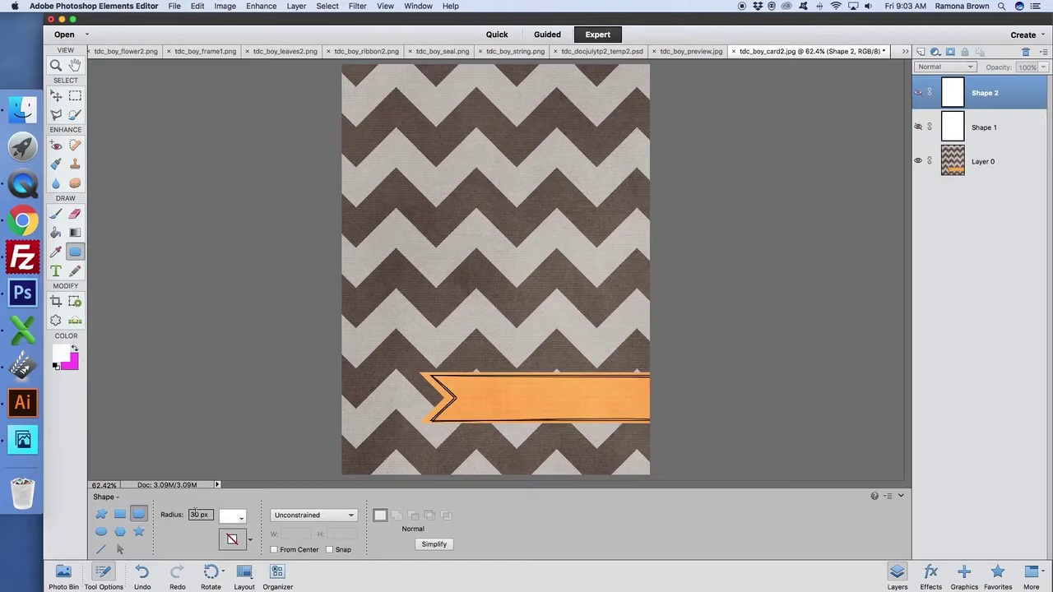
Draw a third rounded rectangle with 90 px corners and compare the corner roundings
{"action": "double_click", "coordinate": [195, 513]}
{"action": "type", "text": "90"}
{"action": "left_click_drag", "start_coordinate": [342, 66], "coordinate": [650, 474]}
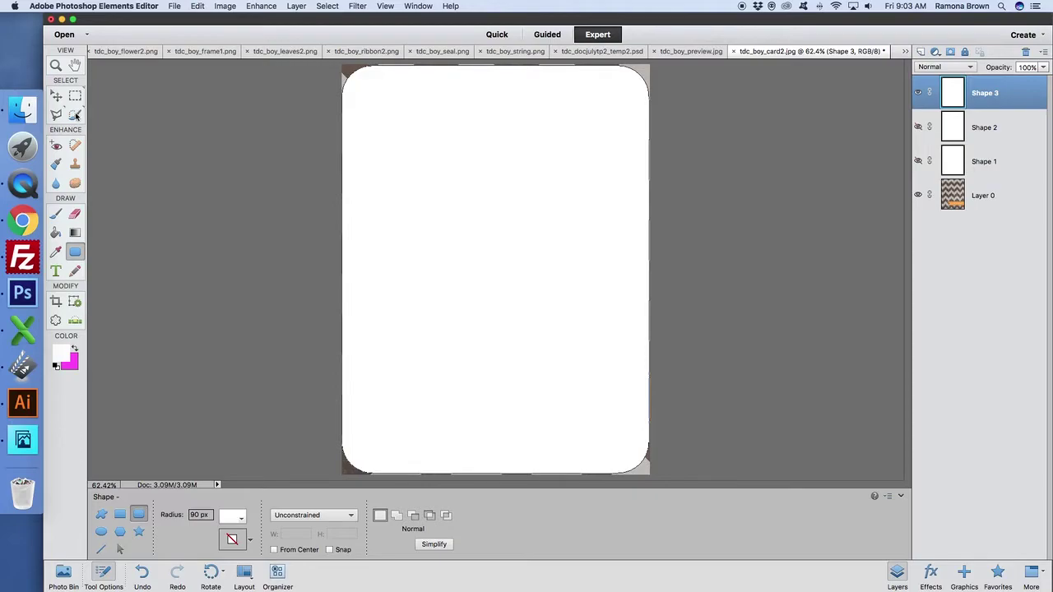
{"action": "left_click", "coordinate": [918, 127]}
{"action": "left_click", "coordinate": [919, 161]}
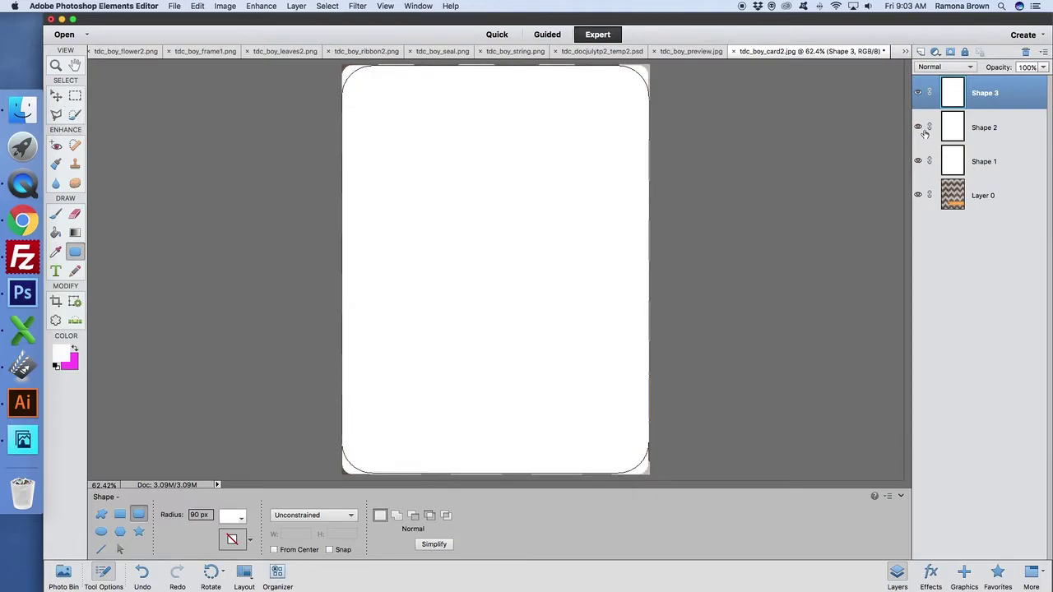
{"action": "left_click", "coordinate": [919, 127]}
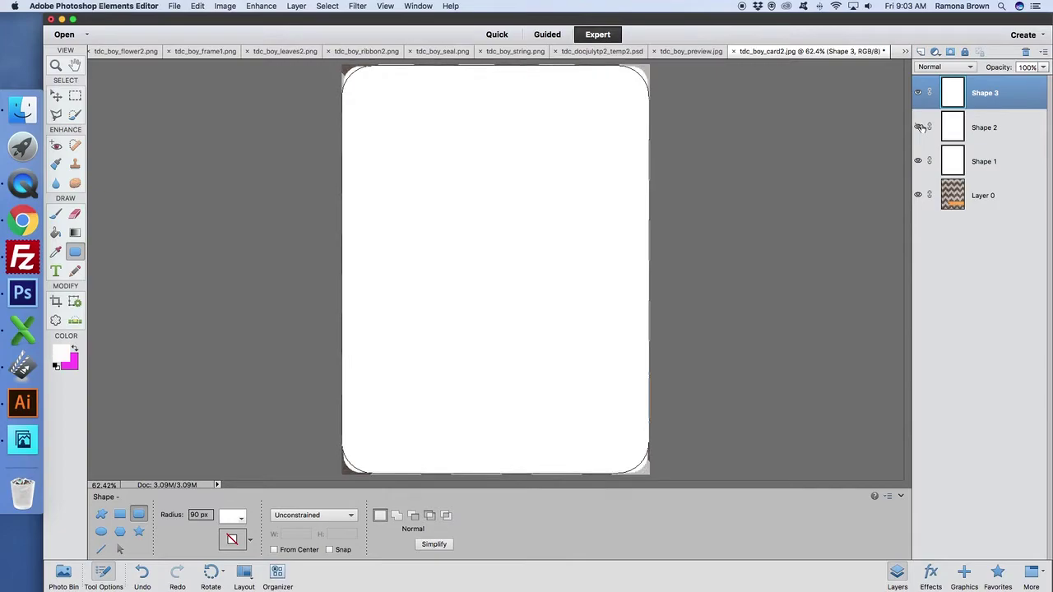
{"action": "left_click", "coordinate": [918, 93]}
{"action": "left_click", "coordinate": [919, 161]}
{"action": "left_click", "coordinate": [920, 162]}
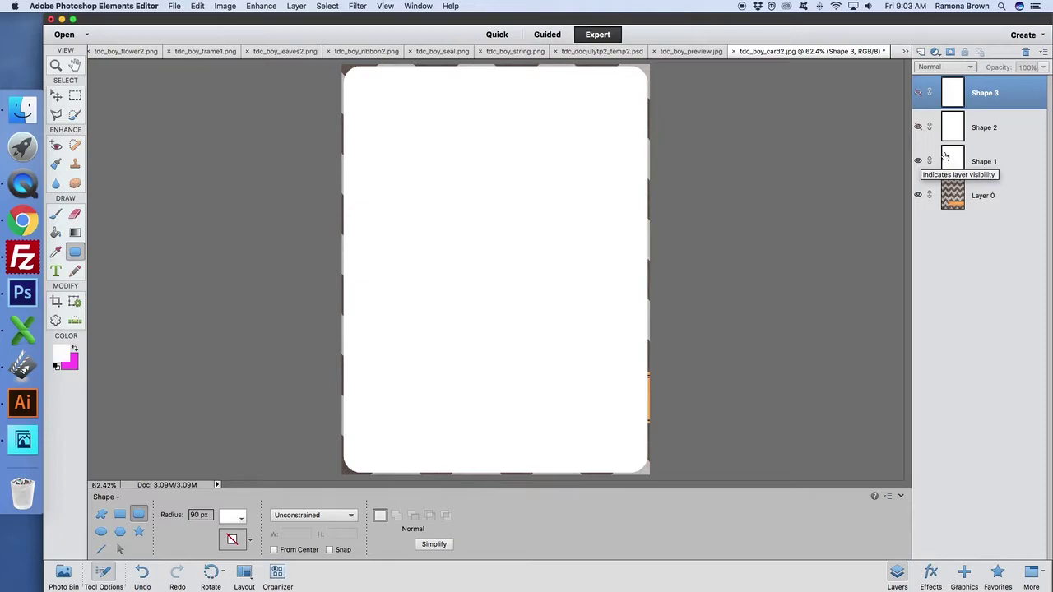
{"action": "left_click", "coordinate": [919, 161]}
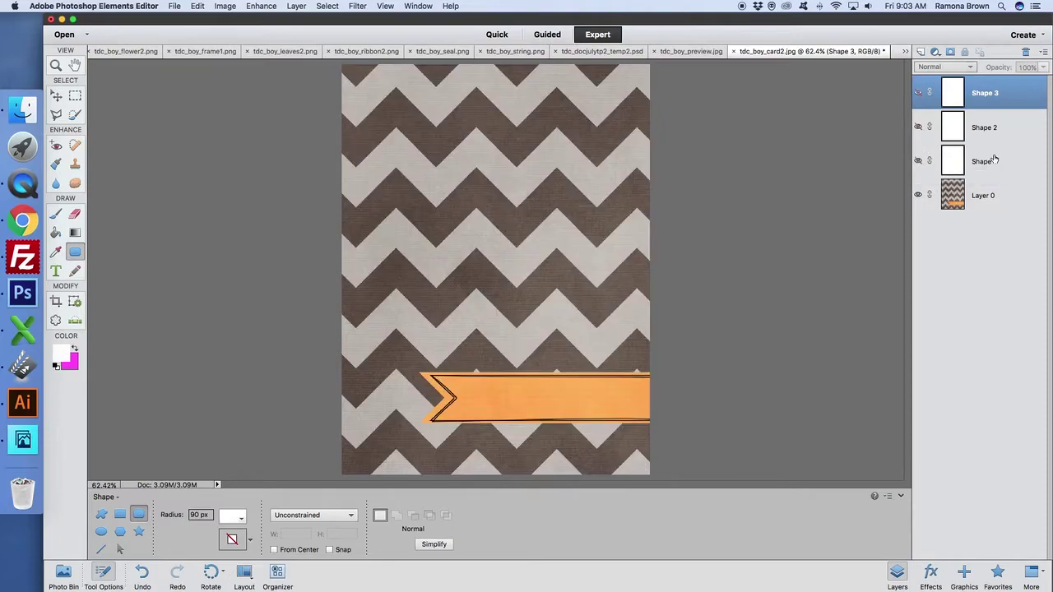
{"action": "left_click", "coordinate": [919, 161]}
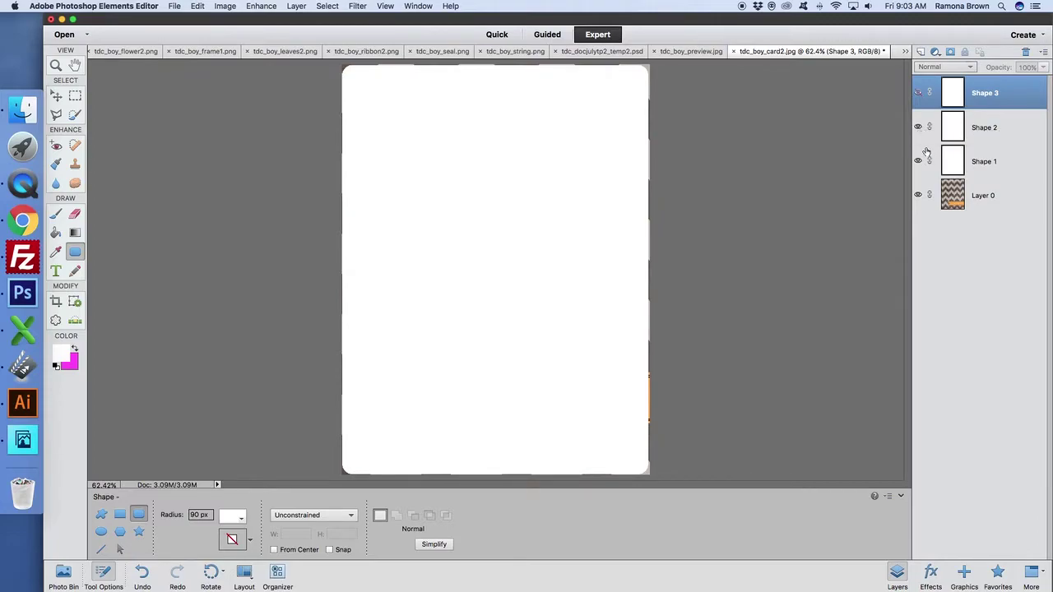
Delete the Shape 3 and Shape 1 layers, keeping only Shape 2
{"action": "right_click", "coordinate": [919, 130]}
{"action": "left_click", "coordinate": [994, 126]}
{"action": "left_click", "coordinate": [1004, 123]}
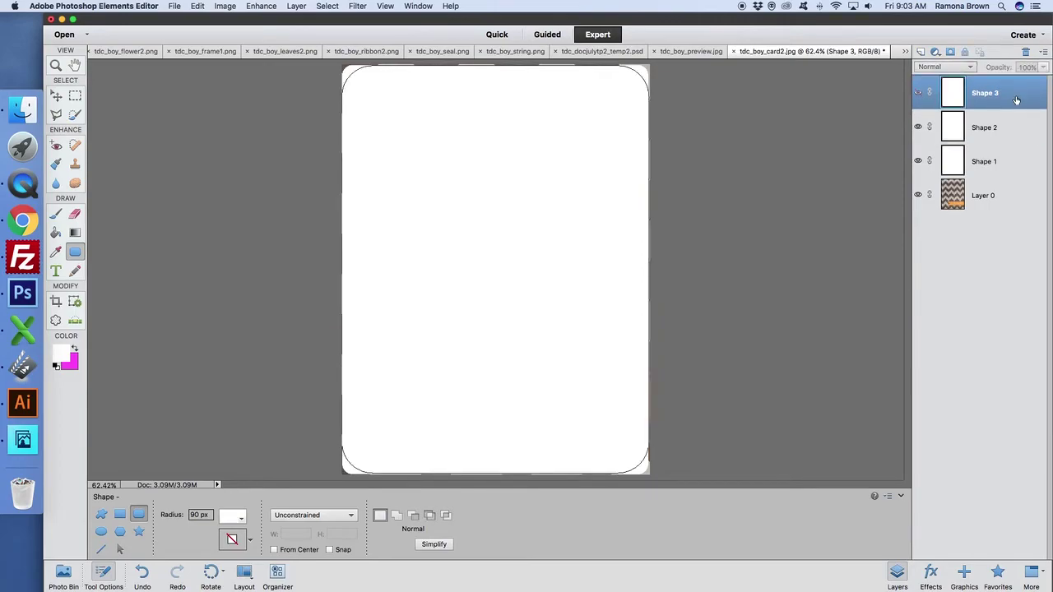
{"action": "key", "text": "Delete"}
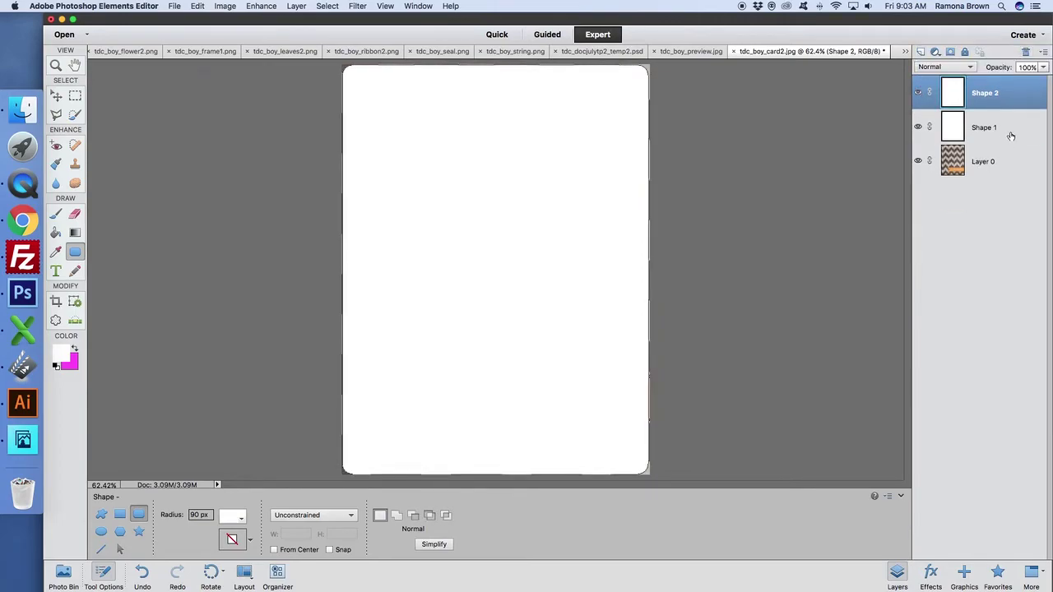
{"action": "left_click", "coordinate": [1011, 130]}
{"action": "left_click", "coordinate": [1026, 51]}
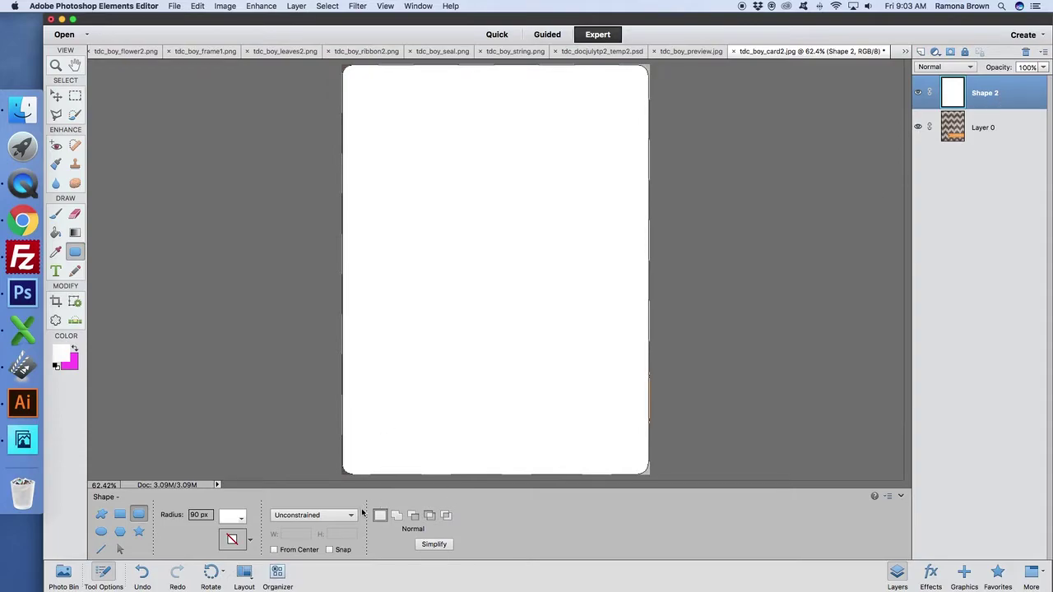
Simplify the rounded white shape into a pixel layer and move it beneath Layer 0
{"action": "left_click", "coordinate": [431, 545]}
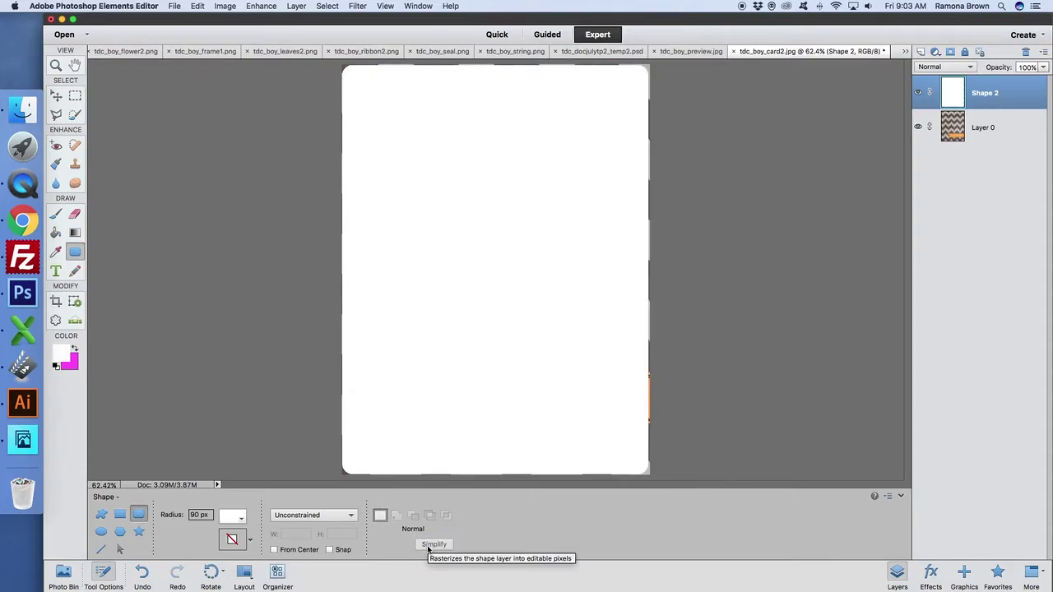
{"action": "left_click", "coordinate": [56, 97]}
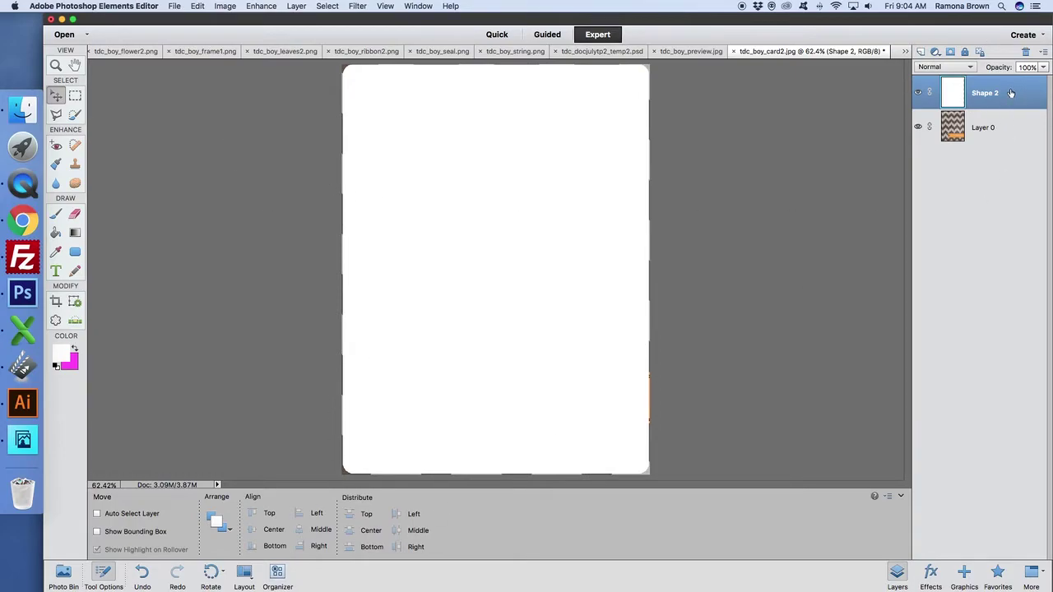
{"action": "left_click_drag", "start_coordinate": [1011, 93], "coordinate": [1011, 145]}
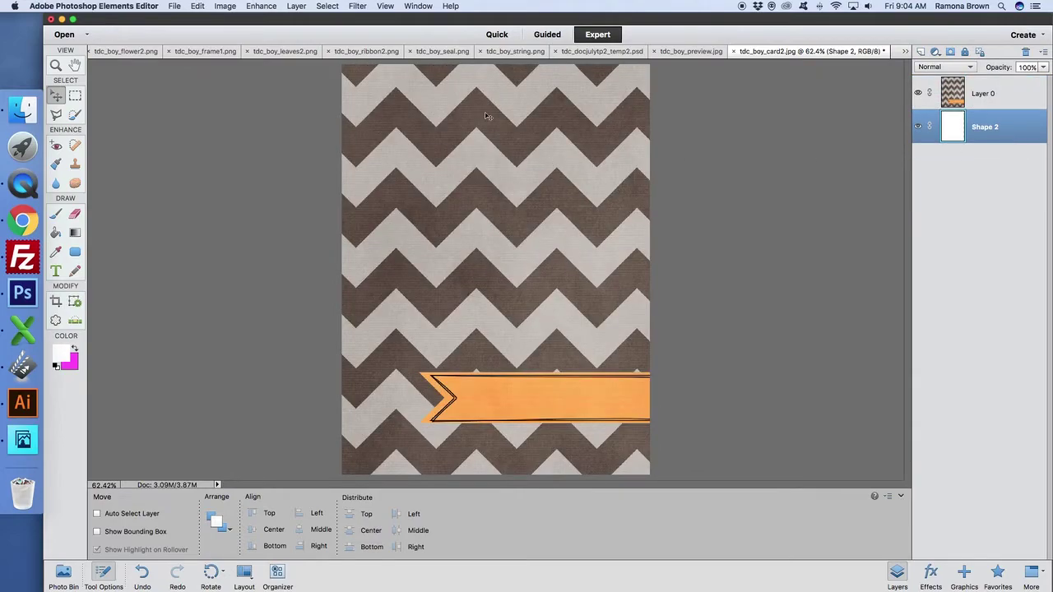
Clip the chevron paper to the rounded shape and merge both into one Shape 2 layer
{"action": "left_click", "coordinate": [1014, 94]}
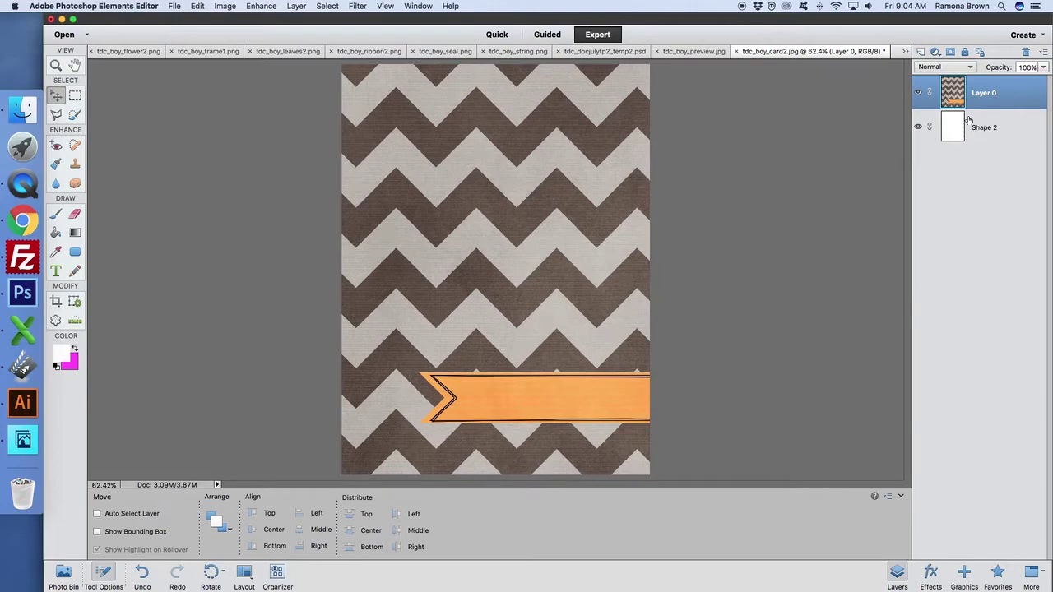
{"action": "left_click", "coordinate": [1014, 97], "text": "super"}
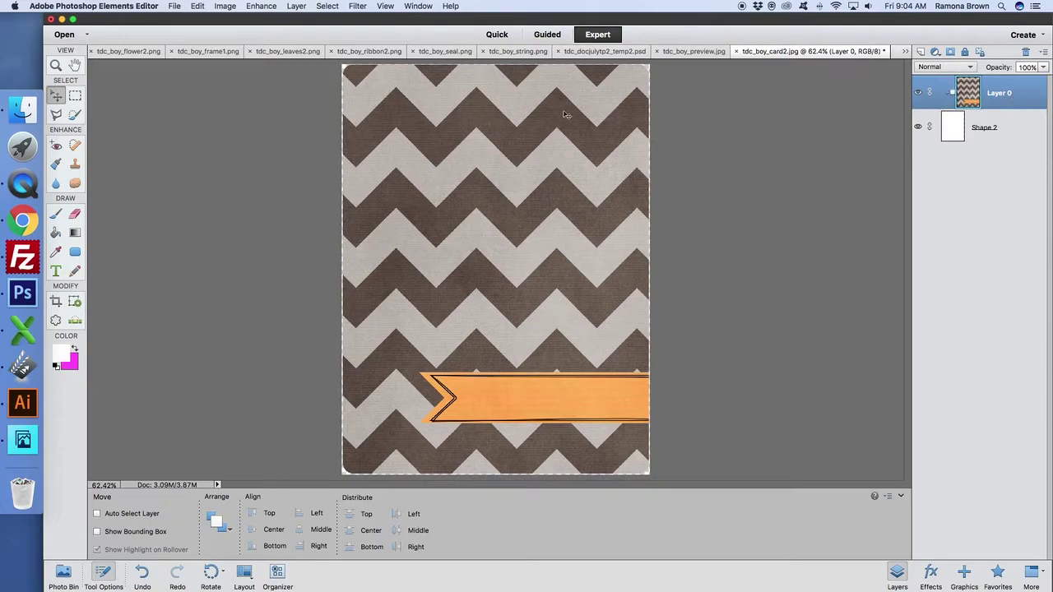
{"action": "right_click", "coordinate": [1014, 134]}
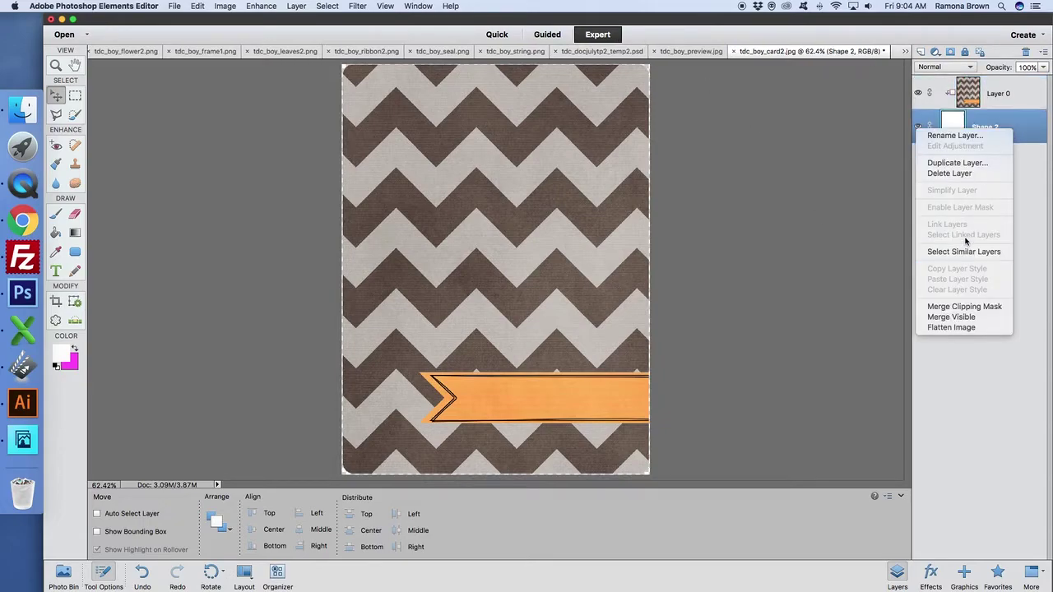
{"action": "left_click", "coordinate": [967, 318]}
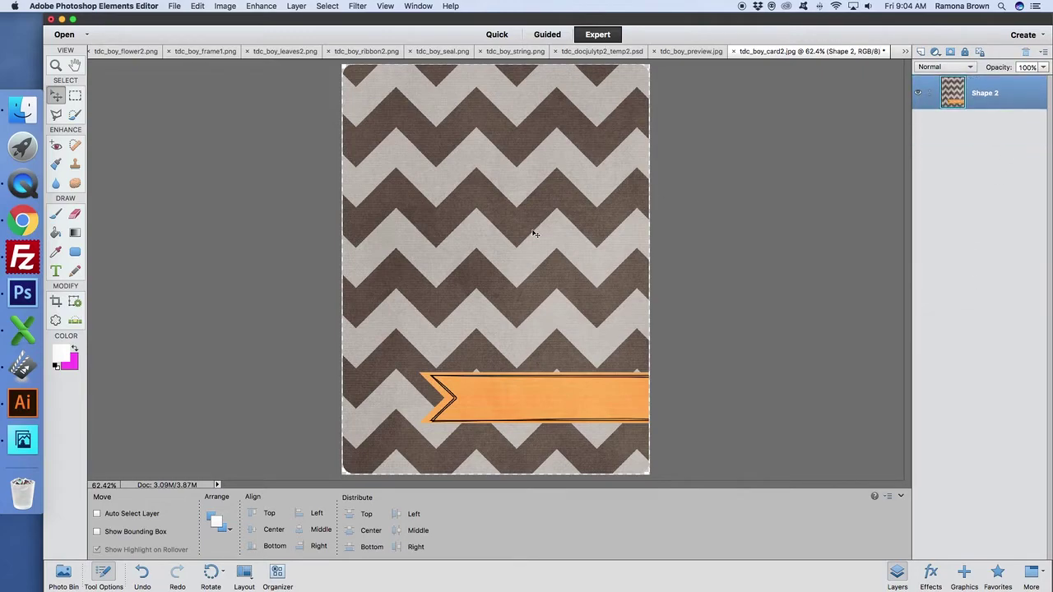
{"action": "left_click", "coordinate": [70, 577]}
Drag the rounded chevron card onto the newspaper paper tdc_boy_pp18.jpg as a new layer
{"action": "scroll", "coordinate": [653, 531], "scroll_direction": "down", "scroll_amount": 3}
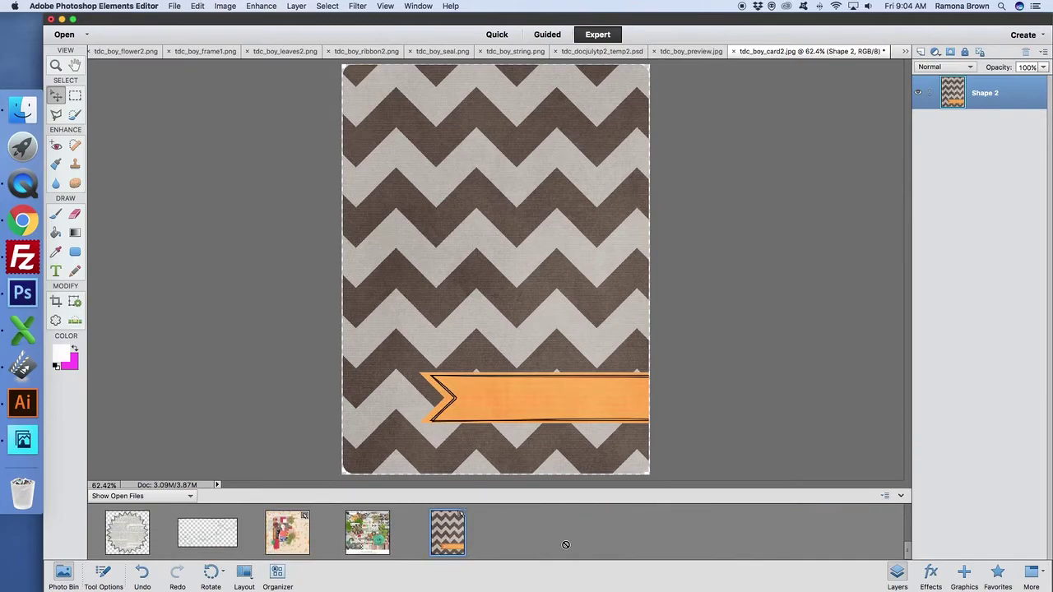
{"action": "scroll", "coordinate": [566, 545], "scroll_direction": "up", "scroll_amount": 3}
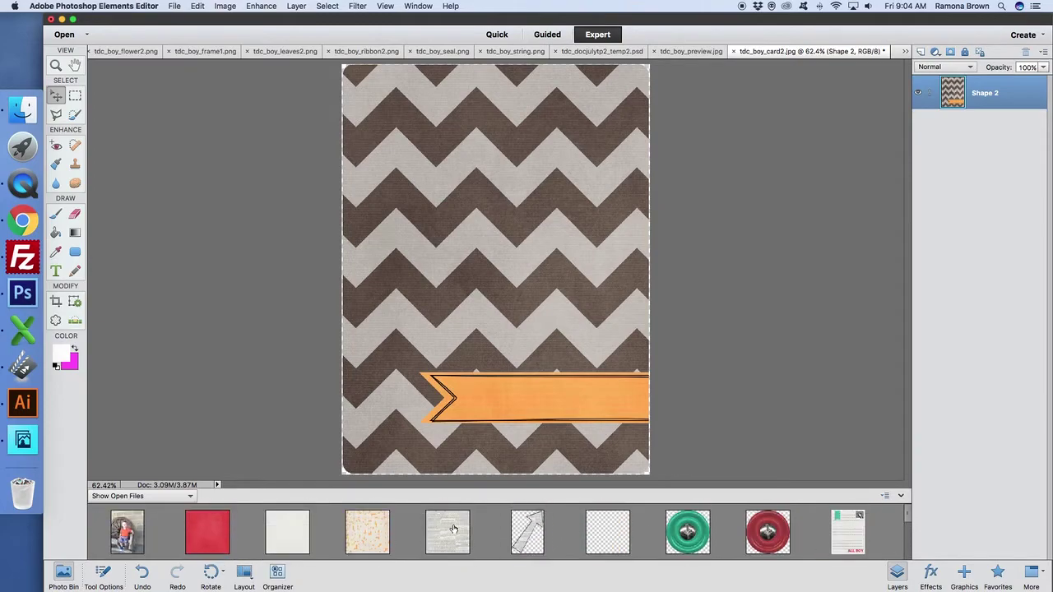
{"action": "left_click", "coordinate": [452, 529]}
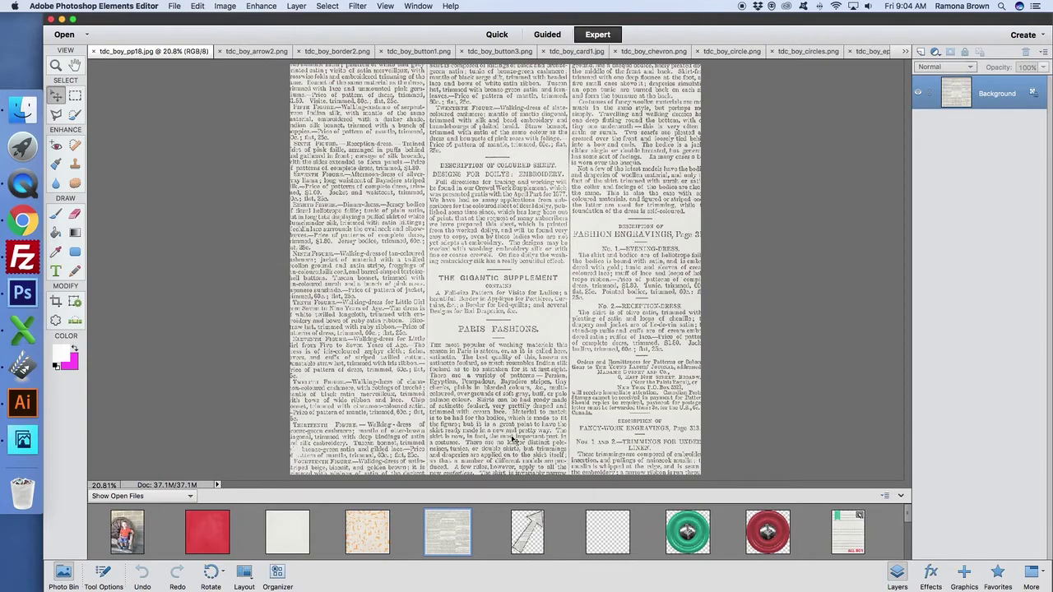
{"action": "scroll", "coordinate": [543, 531], "scroll_direction": "down", "scroll_amount": 4}
{"action": "left_click_drag", "start_coordinate": [451, 536], "coordinate": [532, 218]}
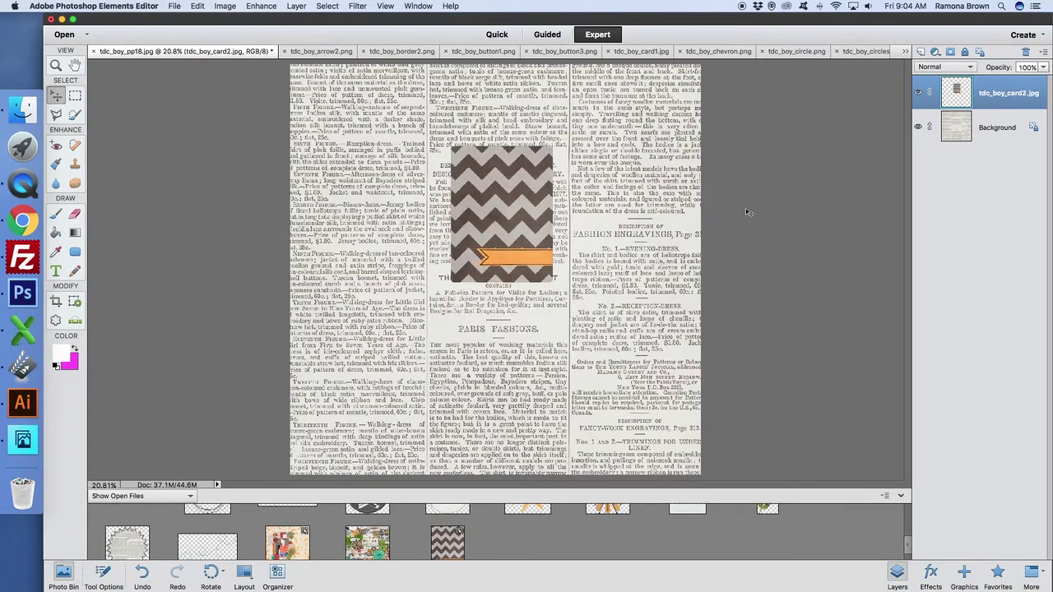
Apply the middle drop shadow from the thedigicrafter shadow styles to the card
{"action": "left_click", "coordinate": [932, 574]}
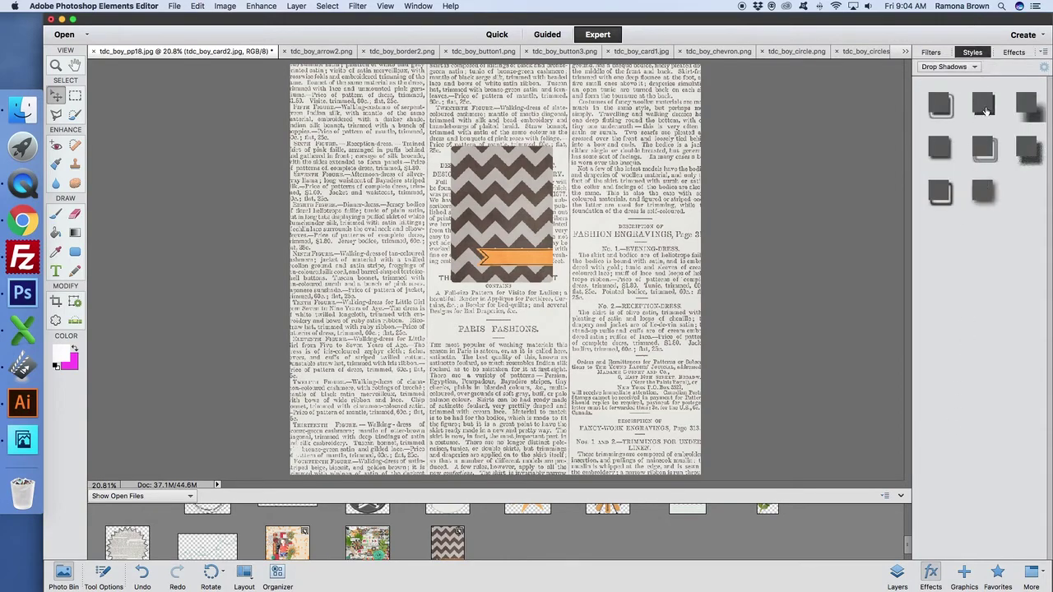
{"action": "left_click", "coordinate": [949, 66]}
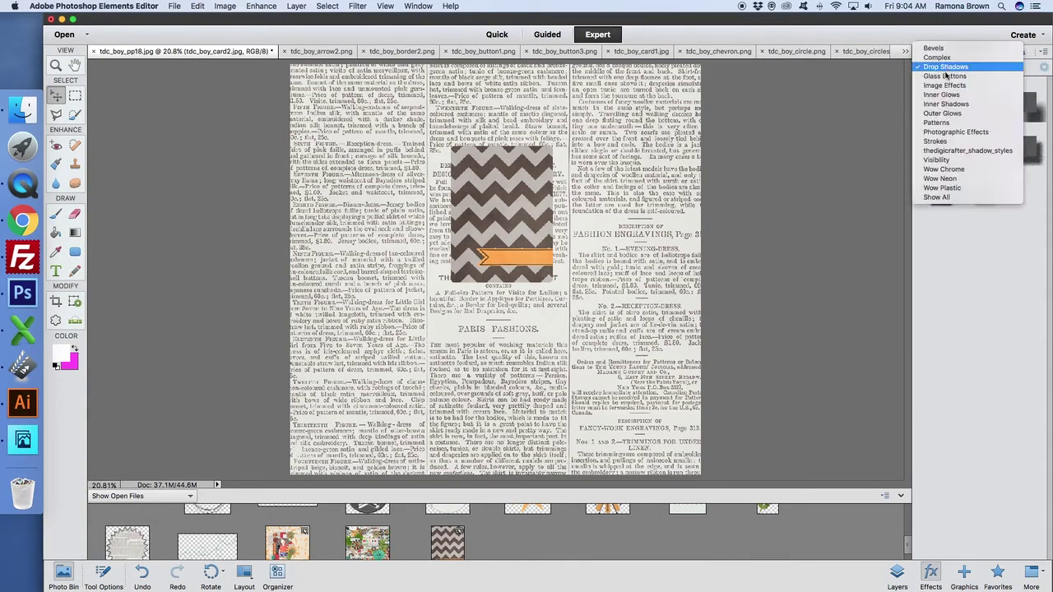
{"action": "left_click", "coordinate": [952, 150]}
{"action": "double_click", "coordinate": [982, 102]}
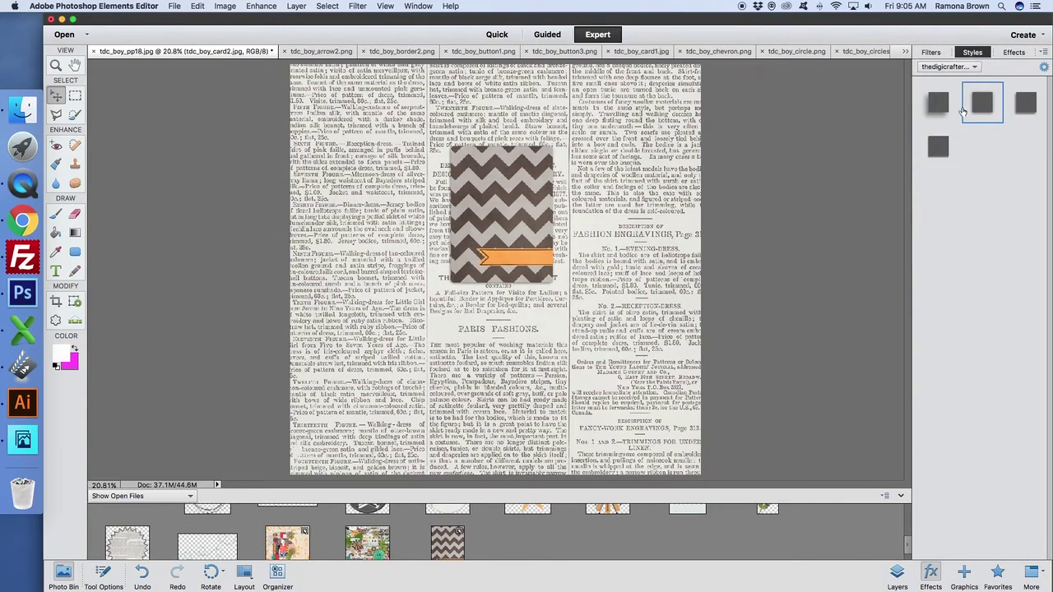
Nudge the card slightly lower on the newspaper and zoom in on it
{"action": "left_click_drag", "start_coordinate": [512, 204], "coordinate": [513, 239]}
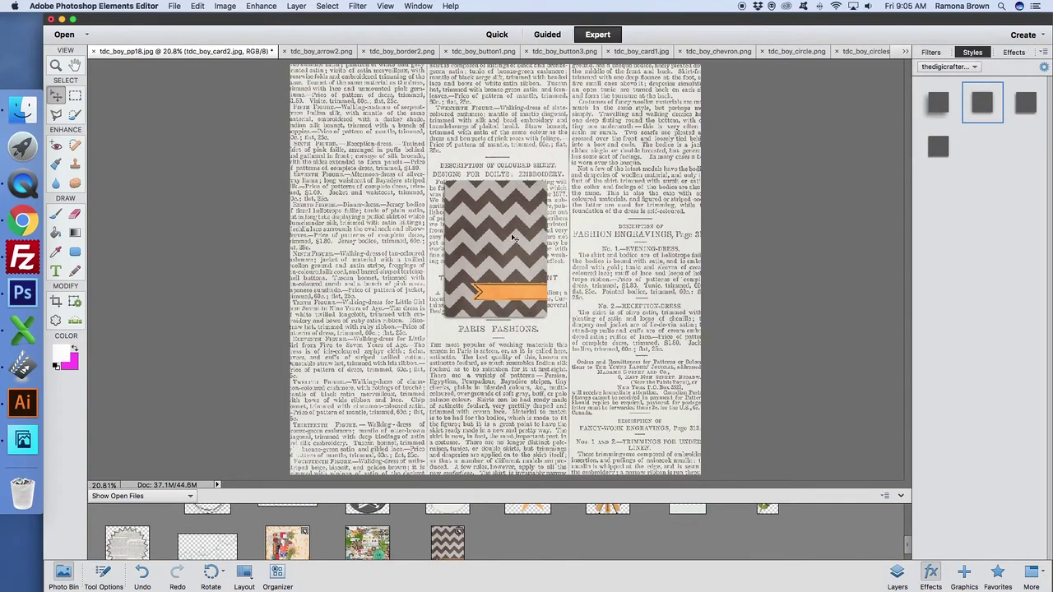
{"action": "key", "text": "super+equal"}
{"action": "key", "text": "super+equal"}
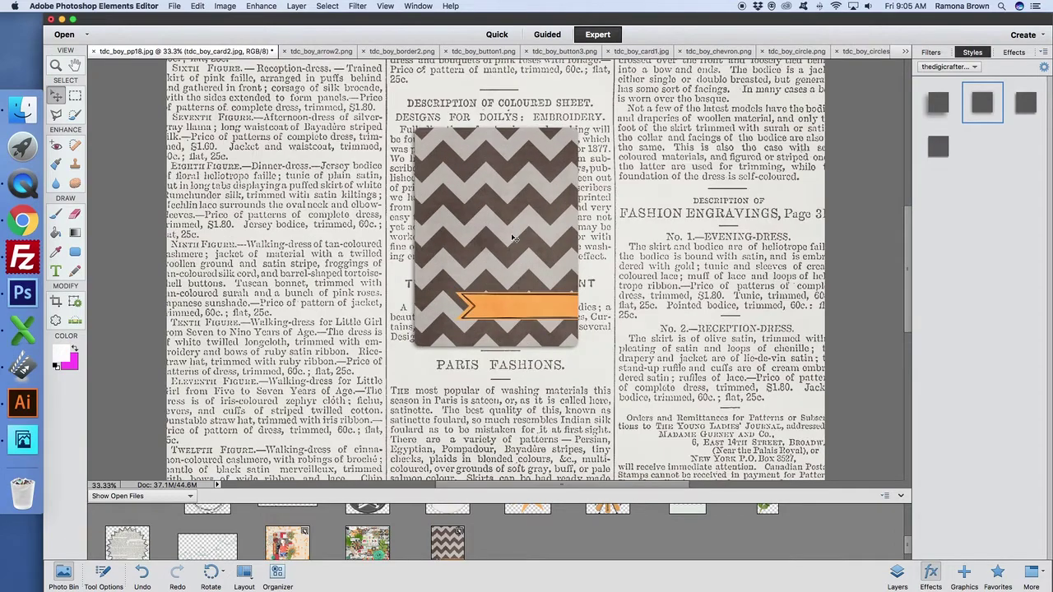
{"action": "key", "text": "super+equal"}
{"action": "scroll", "coordinate": [547, 220], "scroll_direction": "up", "scroll_amount": 2}
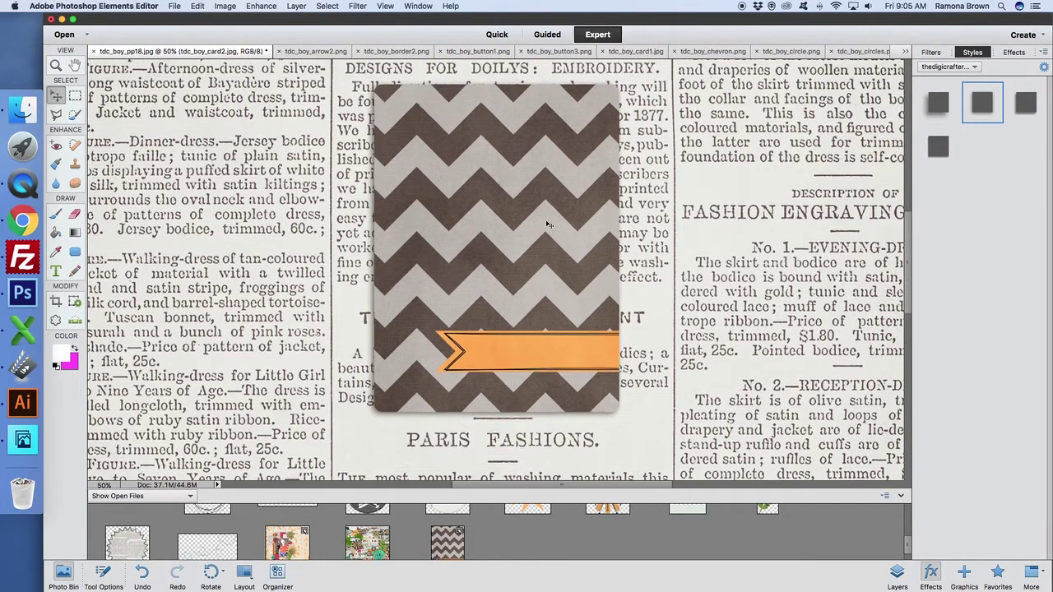